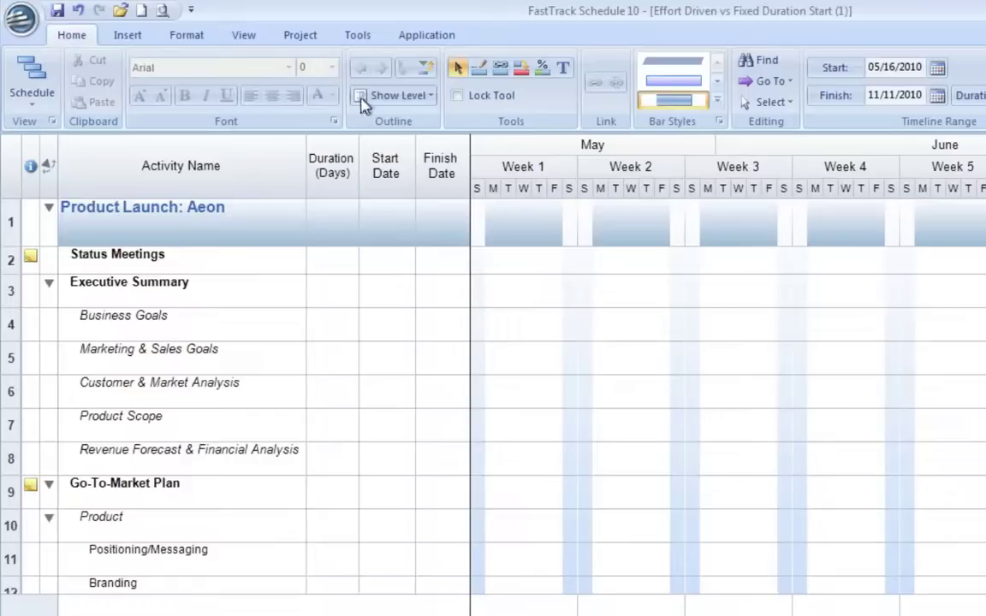
# Switch the schedule to the Resource Layout
pyautogui.click(306, 45)
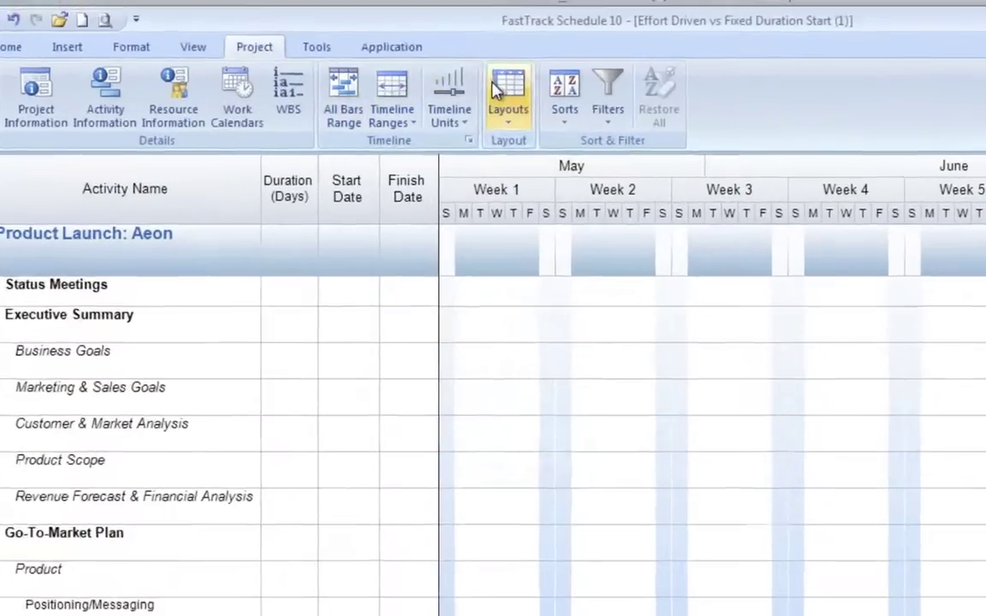
pyautogui.click(522, 73)
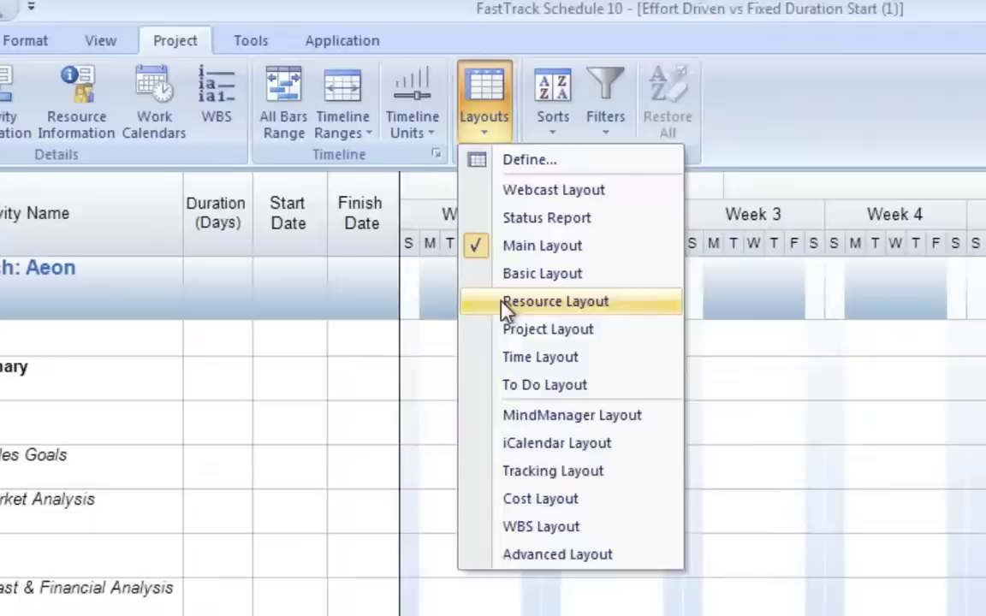
pyautogui.click(469, 332)
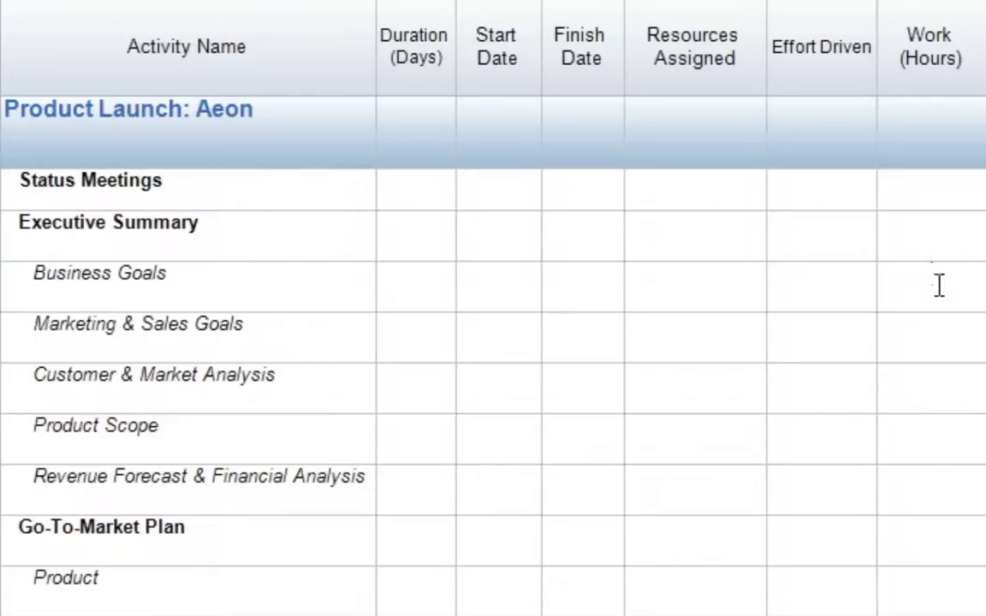
# Set the work for Business Goals to 40 hours and assign the first listed resource to it
pyautogui.write('40')
pyautogui.press('Return')
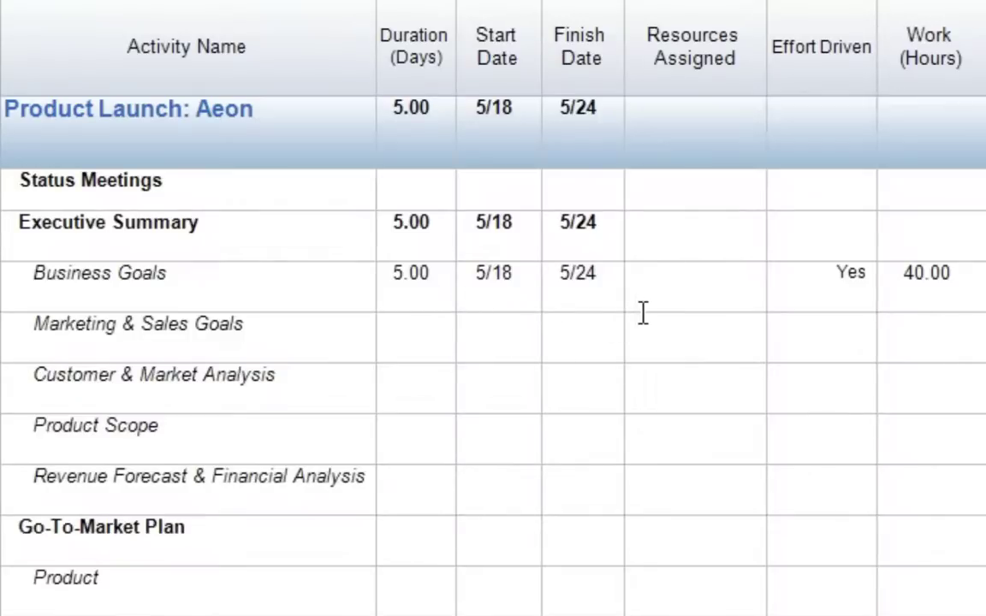
pyautogui.click(694, 281)
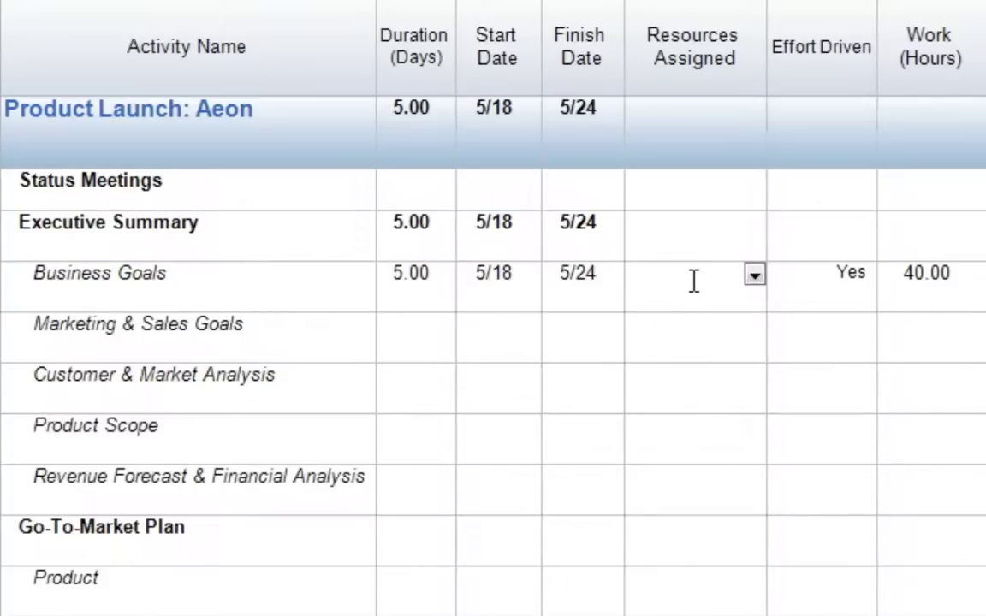
pyautogui.click(753, 276)
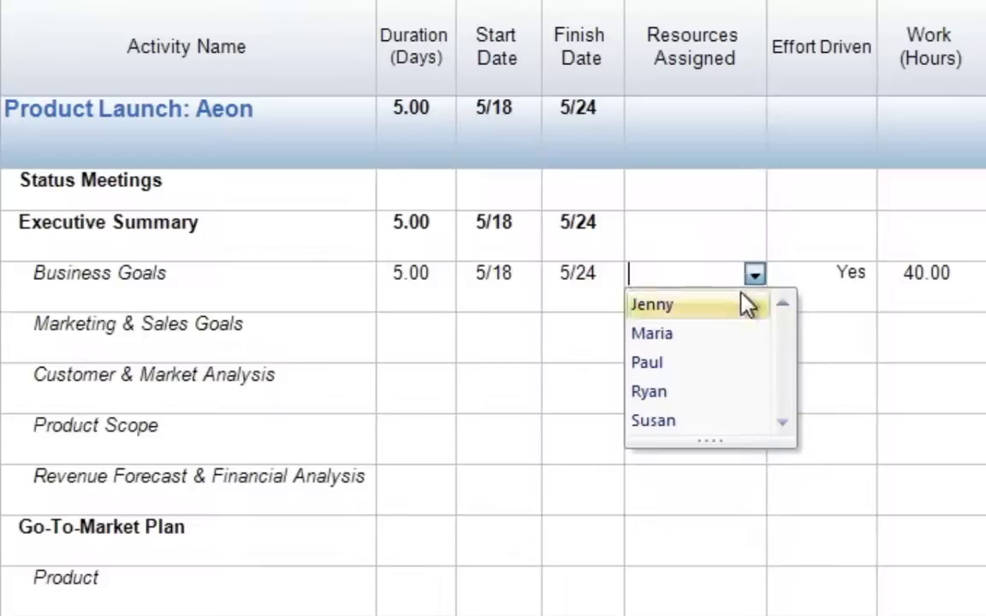
pyautogui.click(725, 308)
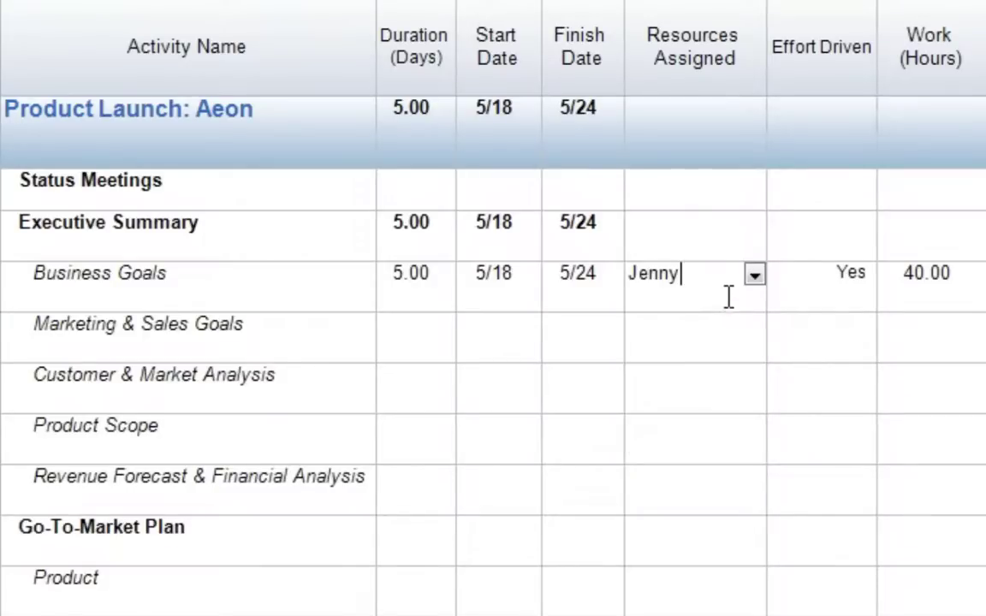
pyautogui.press('Return')
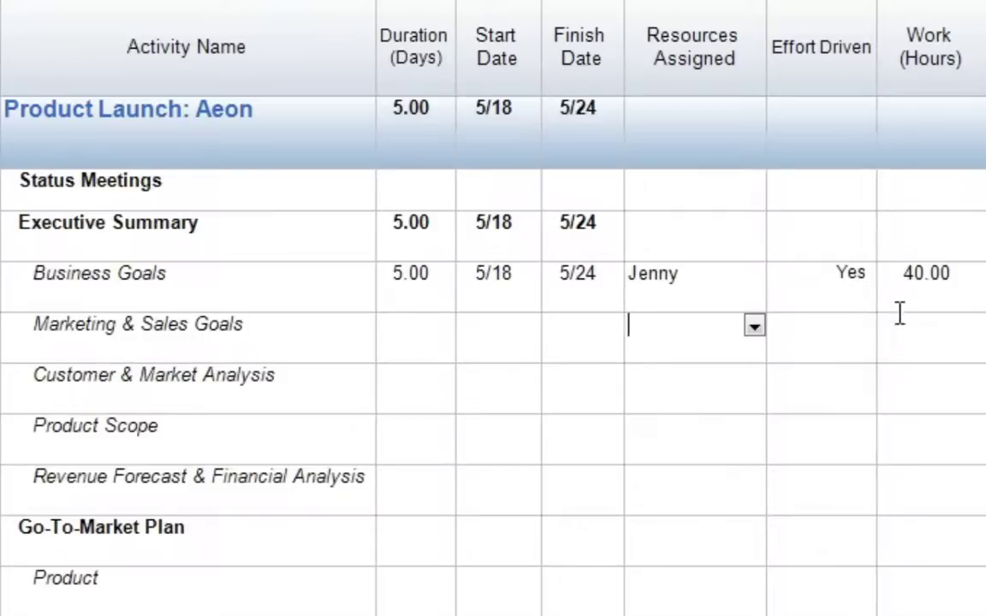
# Set the work for Marketing & Sales Goals to 40 hours and assign the second and third listed resources to it
pyautogui.click(935, 341)
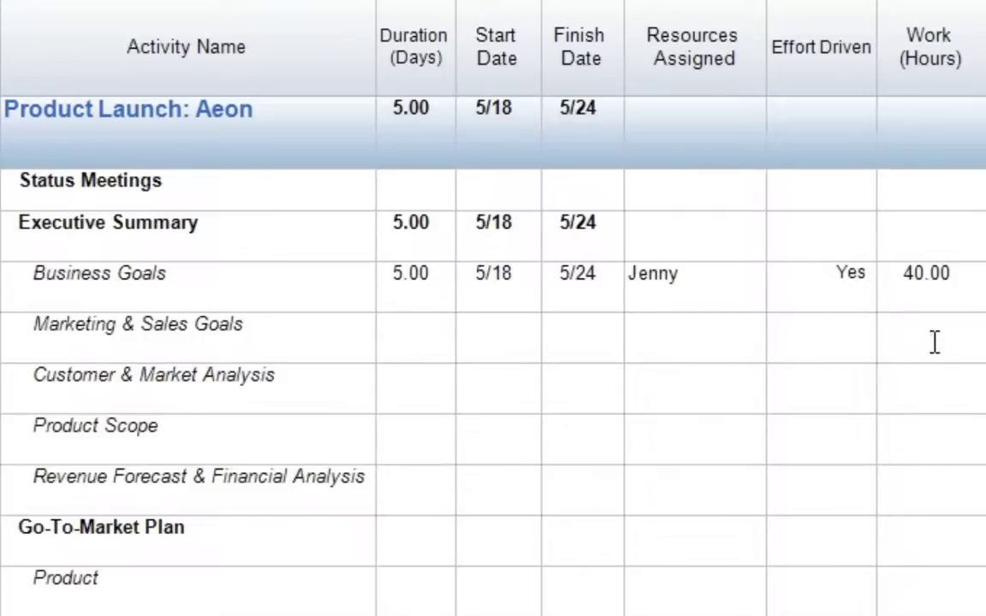
pyautogui.write('40')
pyautogui.press('Return')
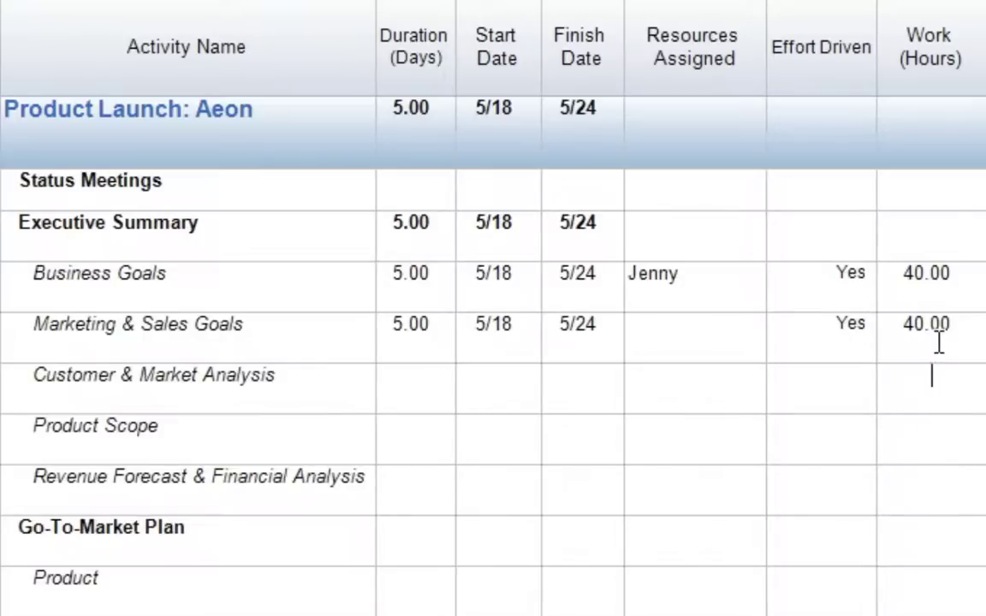
pyautogui.click(704, 325)
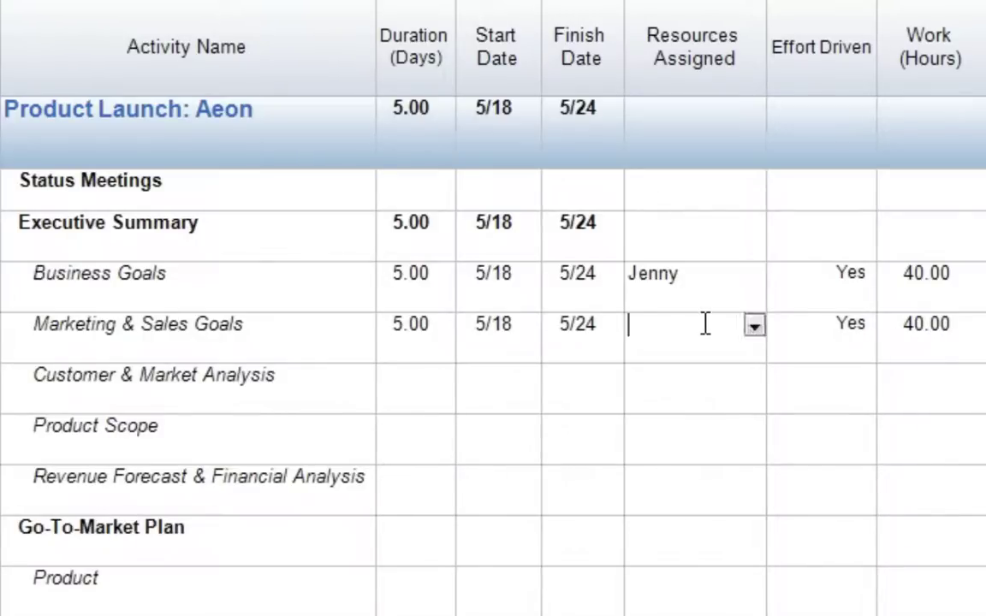
pyautogui.click(753, 329)
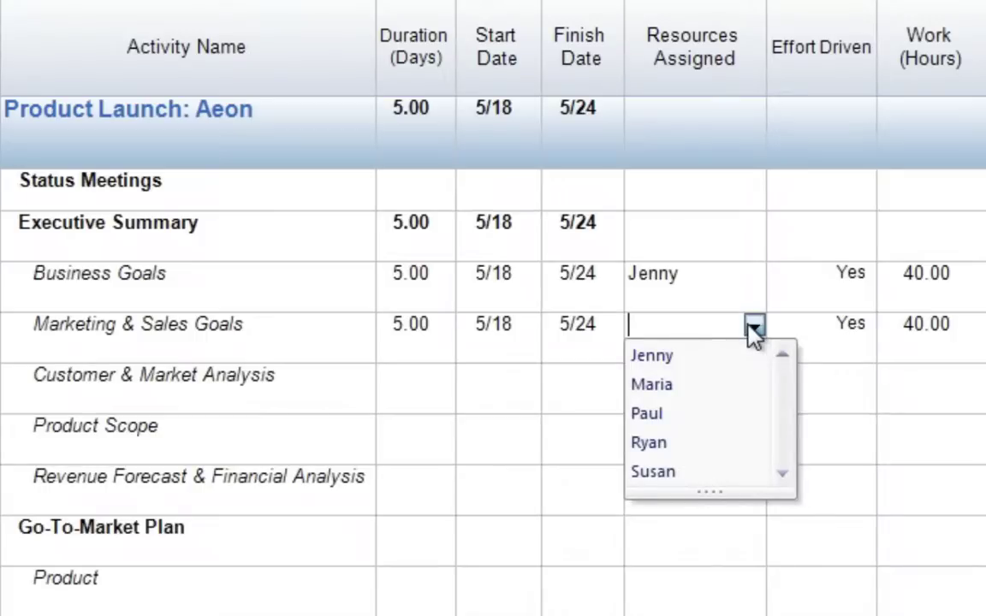
pyautogui.click(707, 383)
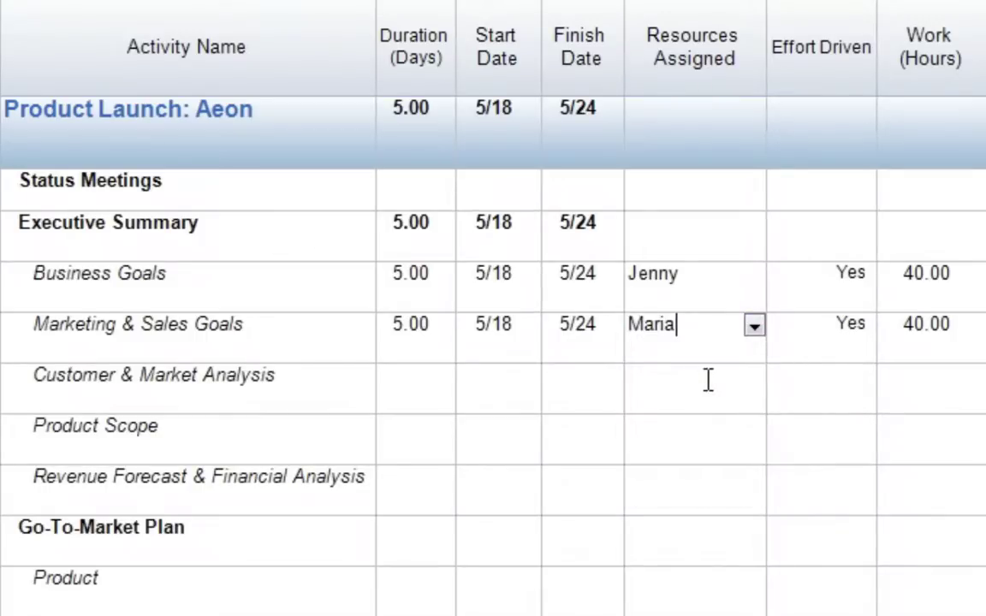
pyautogui.click(754, 329)
pyautogui.click(754, 330)
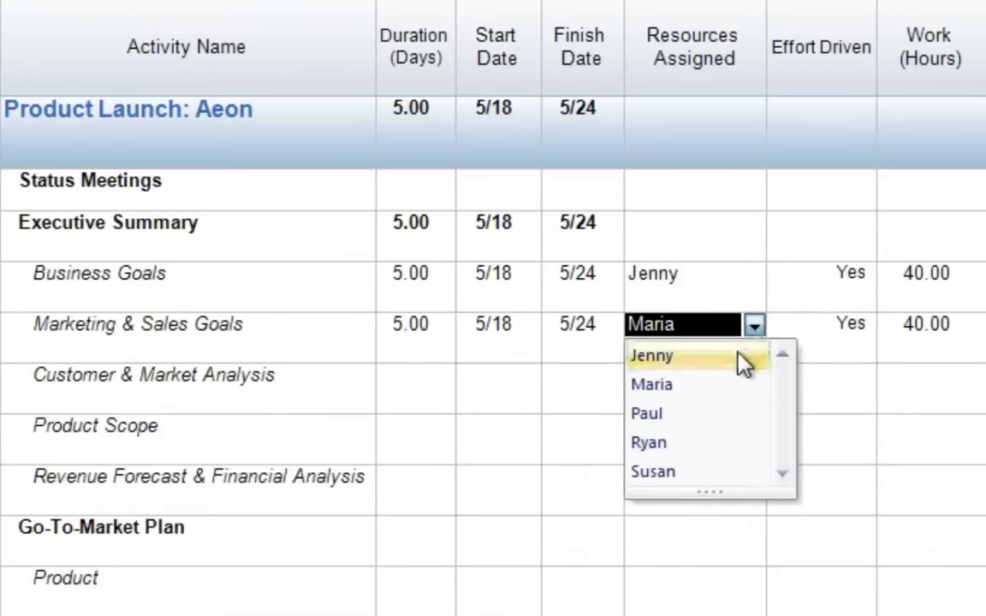
pyautogui.click(696, 421)
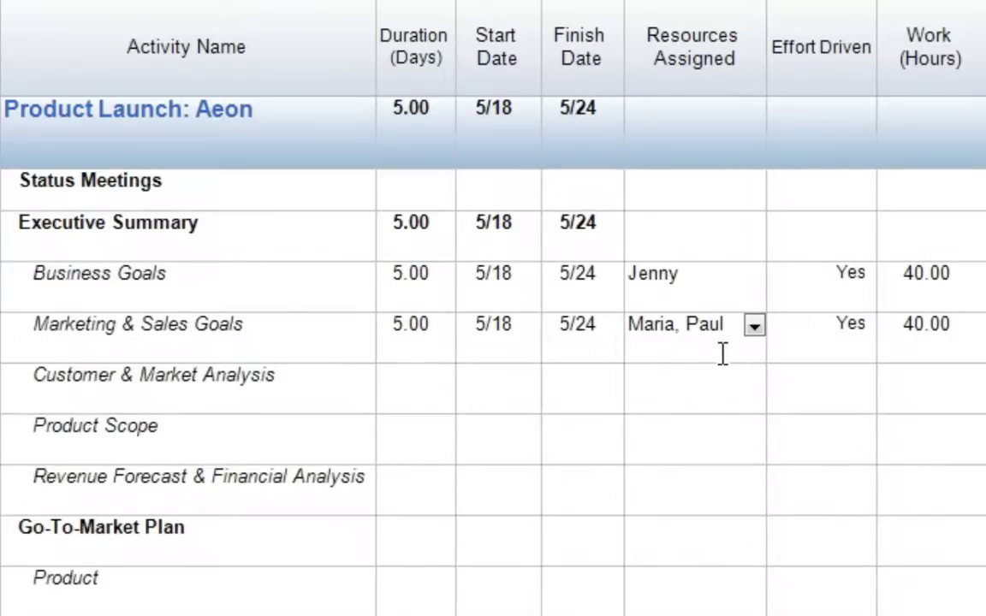
pyautogui.press('Return')
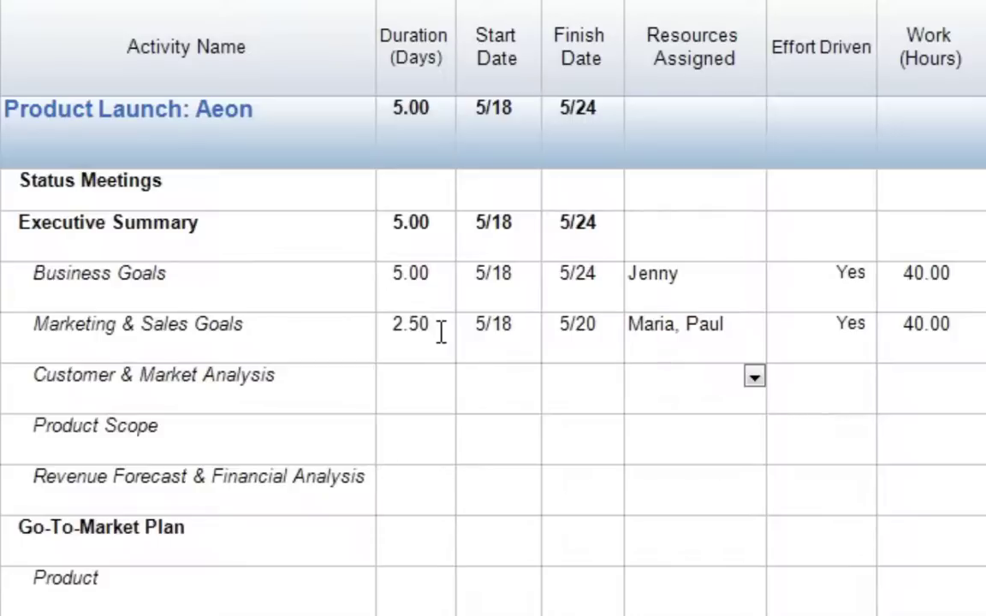
# Give Customer & Market Analysis a duration of 5 days and set its Effort Driven value to No
pyautogui.click(399, 381)
pyautogui.write('5')
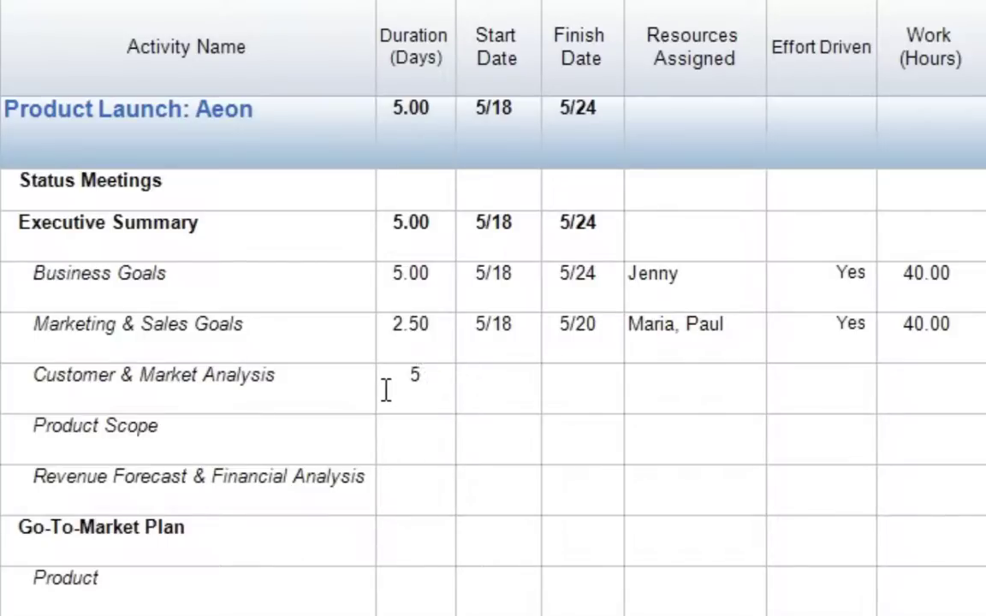
pyautogui.press('Return')
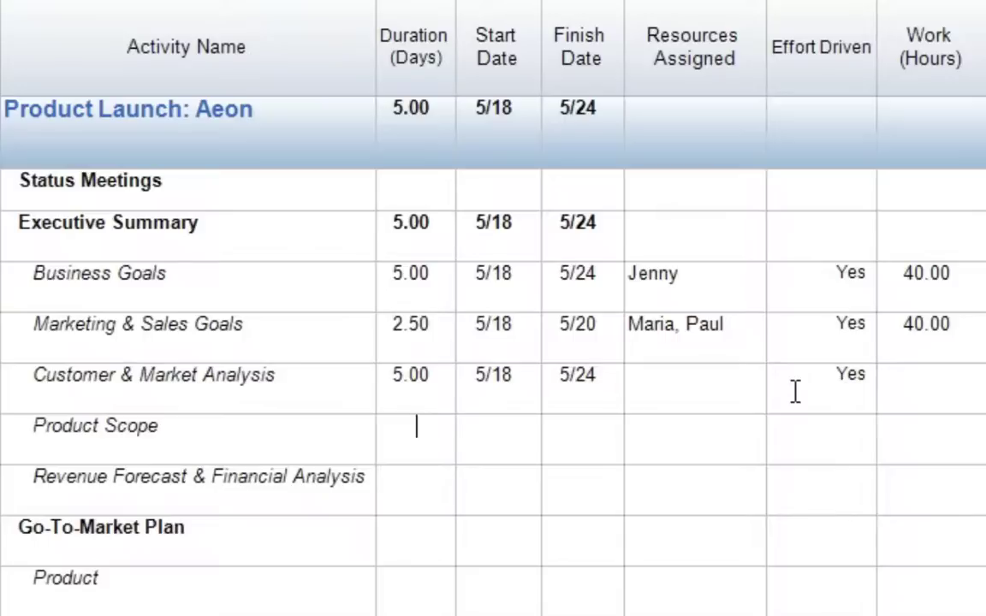
pyautogui.click(867, 376)
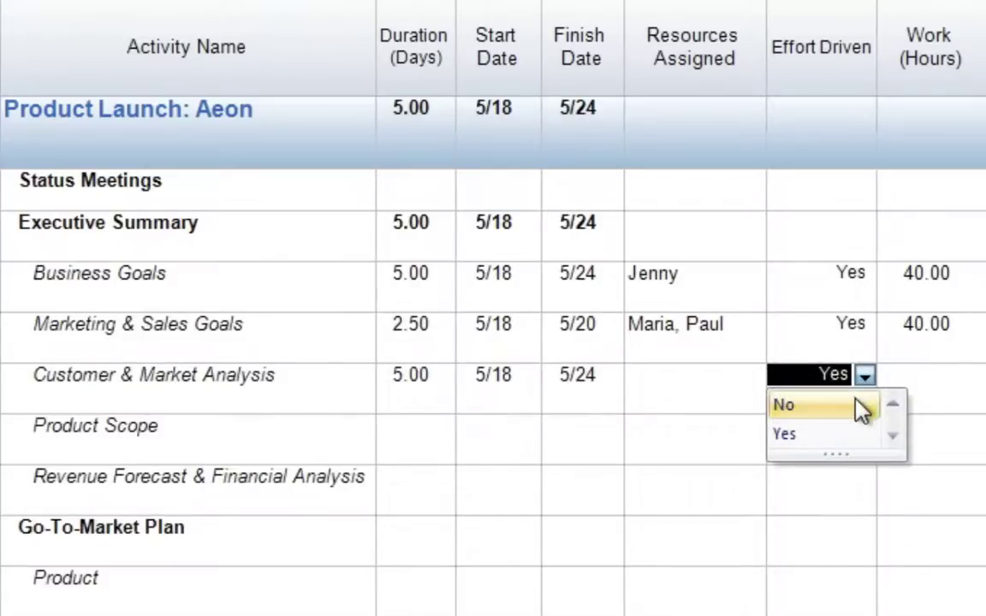
pyautogui.click(861, 411)
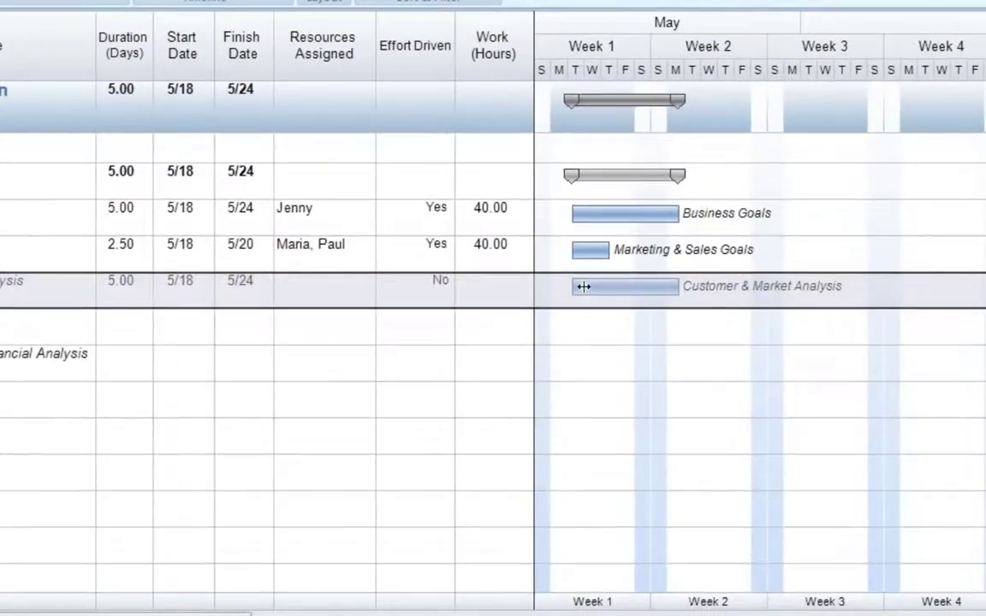
# Enable Fixed Duration in the bar information of Customer & Market Analysis and close the dialog
pyautogui.doubleClick(586, 284)
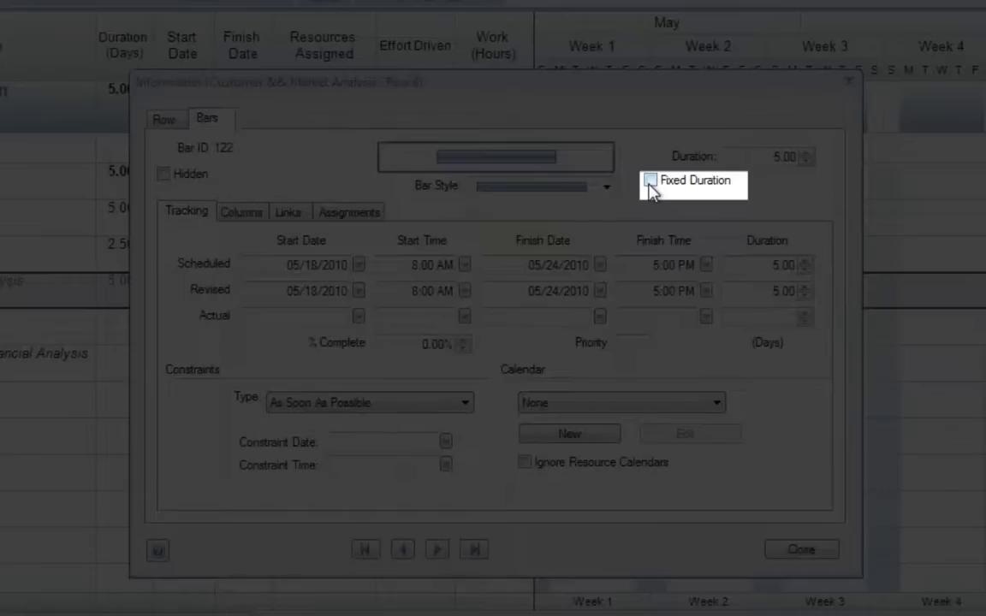
pyautogui.click(649, 181)
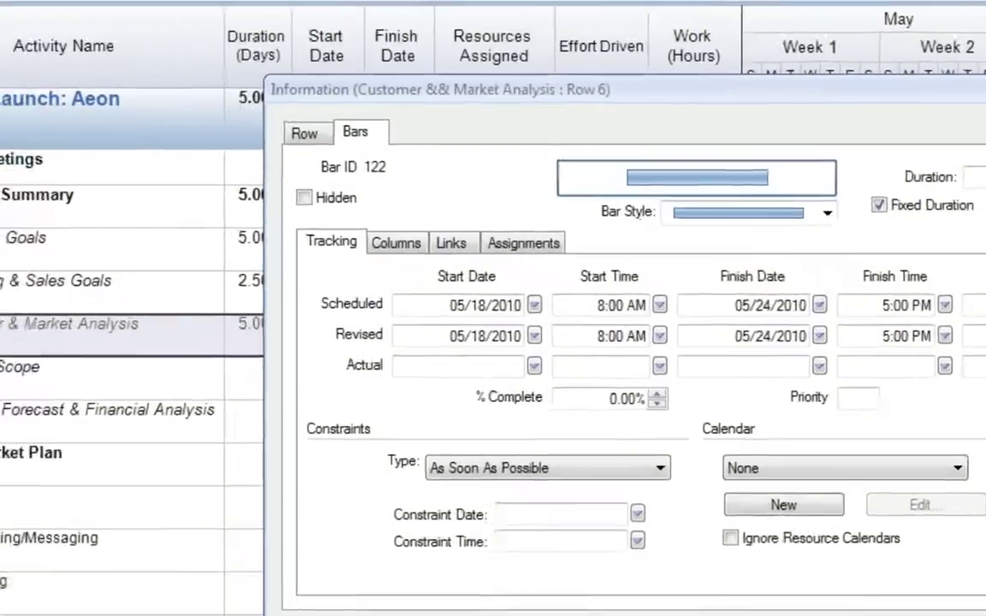
pyautogui.press('Escape')
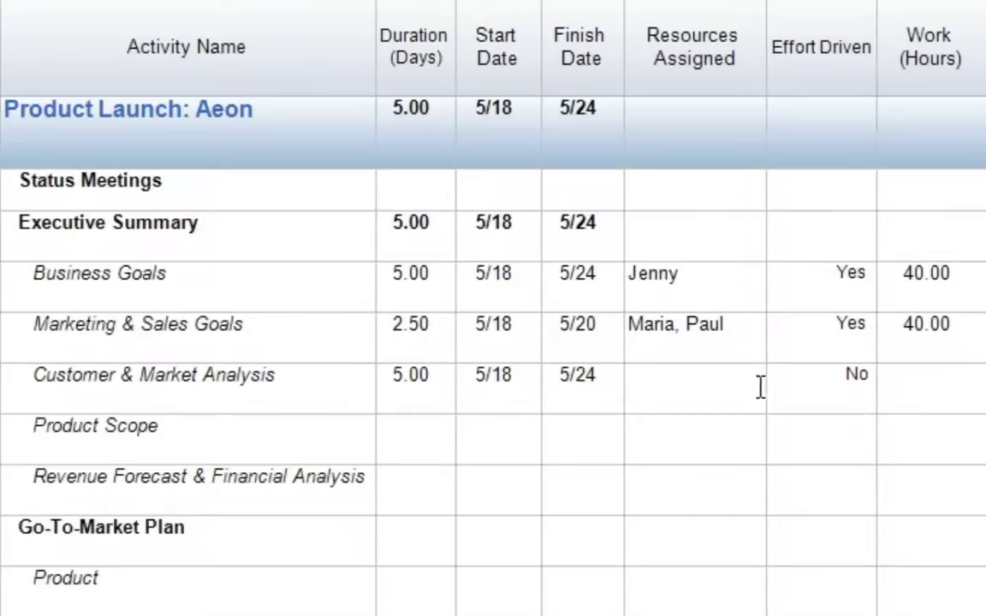
# Assign the fourth listed resource to Customer & Market Analysis
pyautogui.click(700, 380)
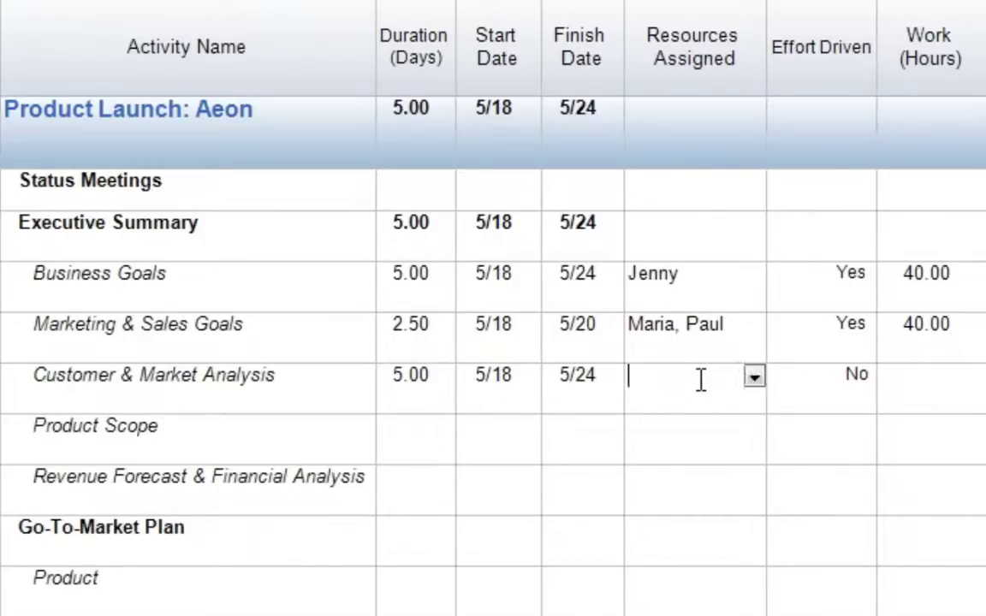
pyautogui.click(754, 377)
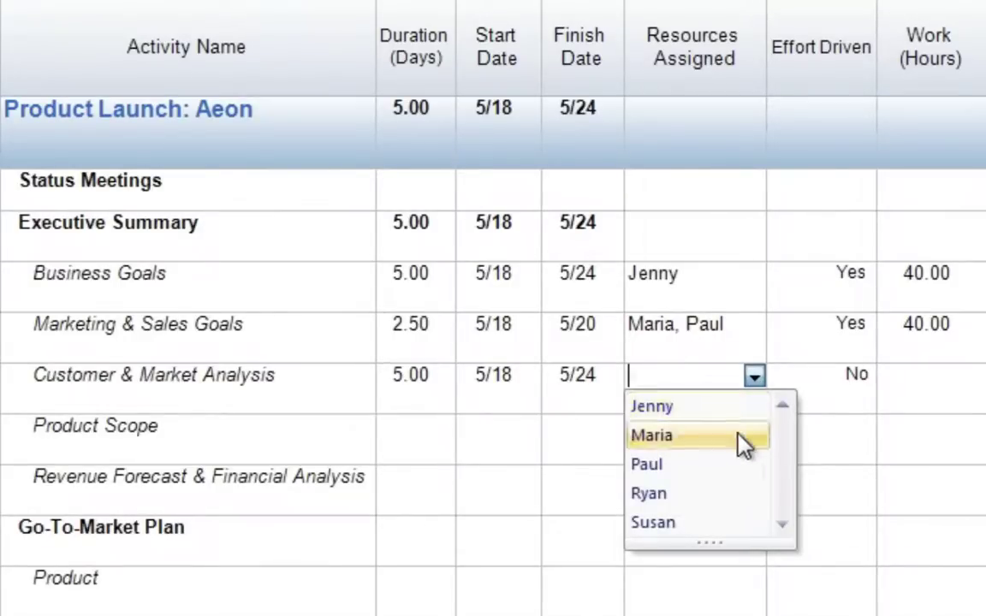
pyautogui.click(697, 503)
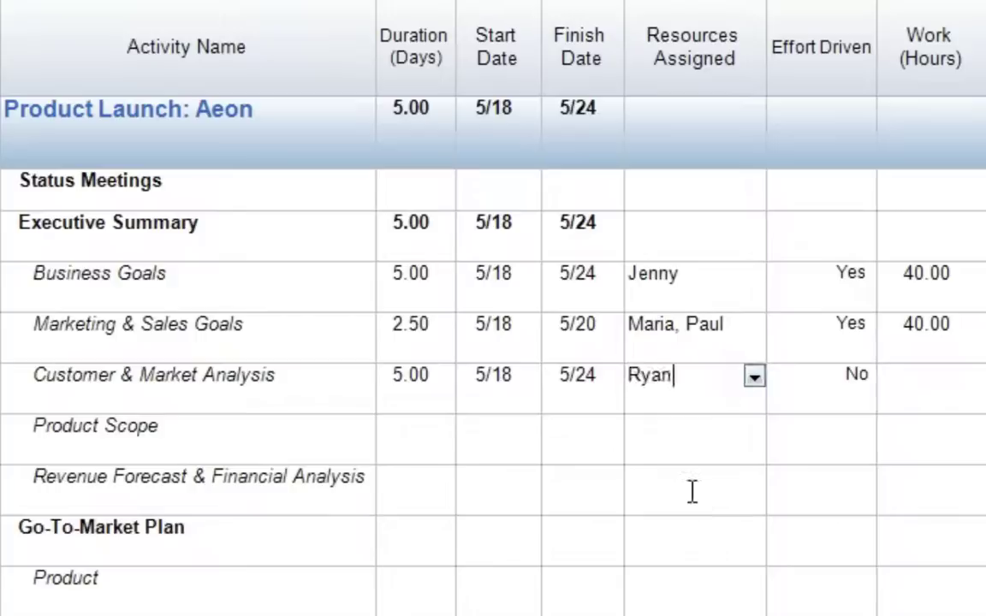
pyautogui.press('Return')
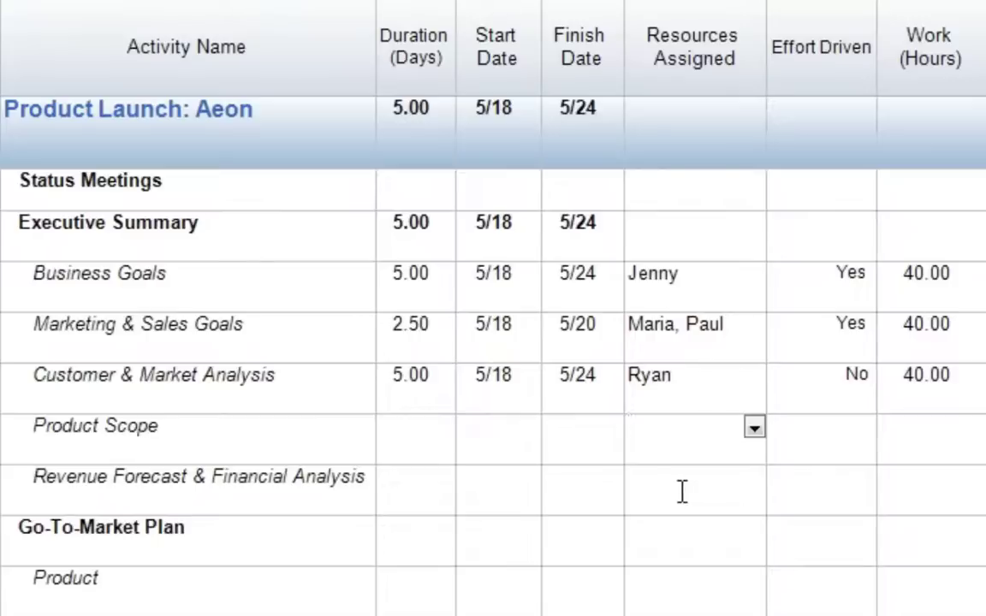
# Give Product Scope a duration of 5 days and set its Effort Driven value to No
pyautogui.click(411, 438)
pyautogui.write('5')
pyautogui.press('Return')
pyautogui.click(828, 429)
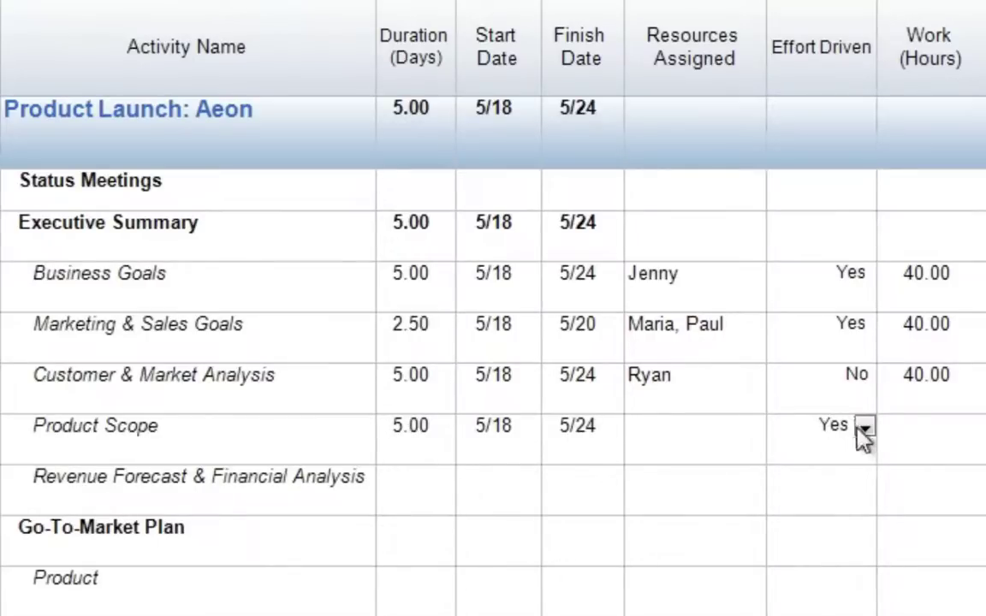
pyautogui.click(863, 430)
pyautogui.click(862, 454)
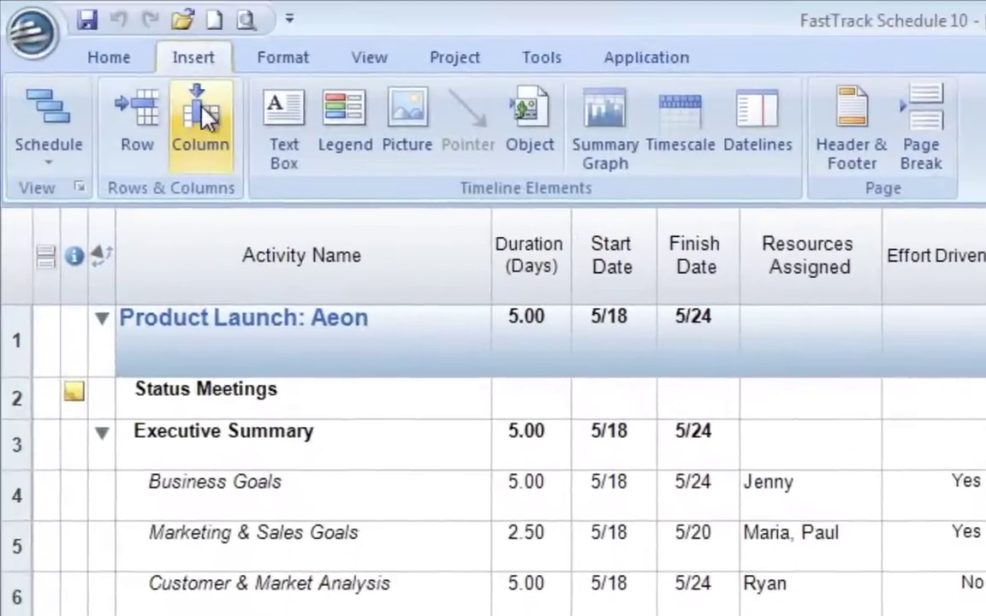
# Insert the Fixed Duration column between the Effort Driven and Work columns
pyautogui.click(203, 118)
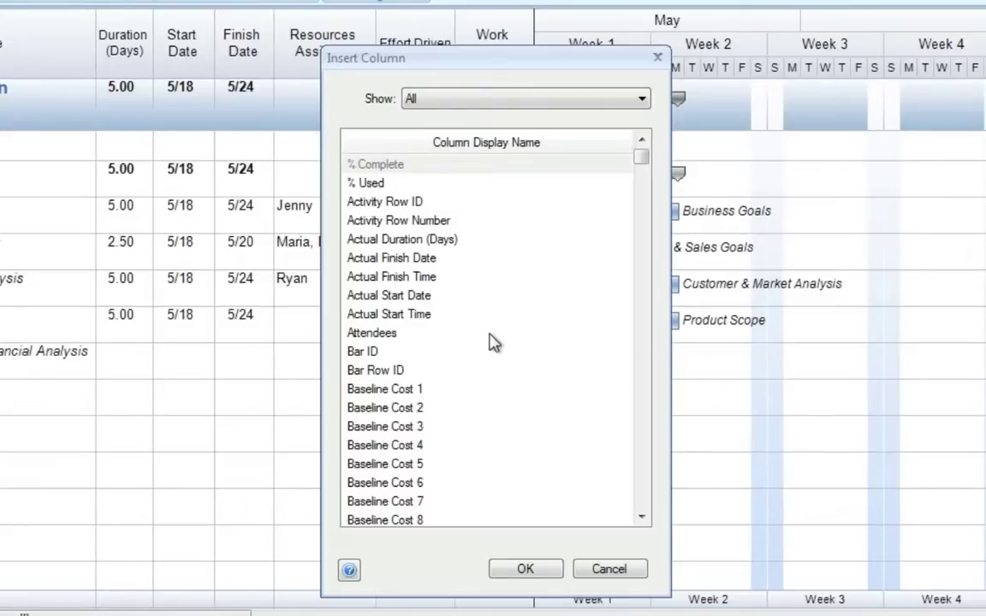
pyautogui.click(465, 418)
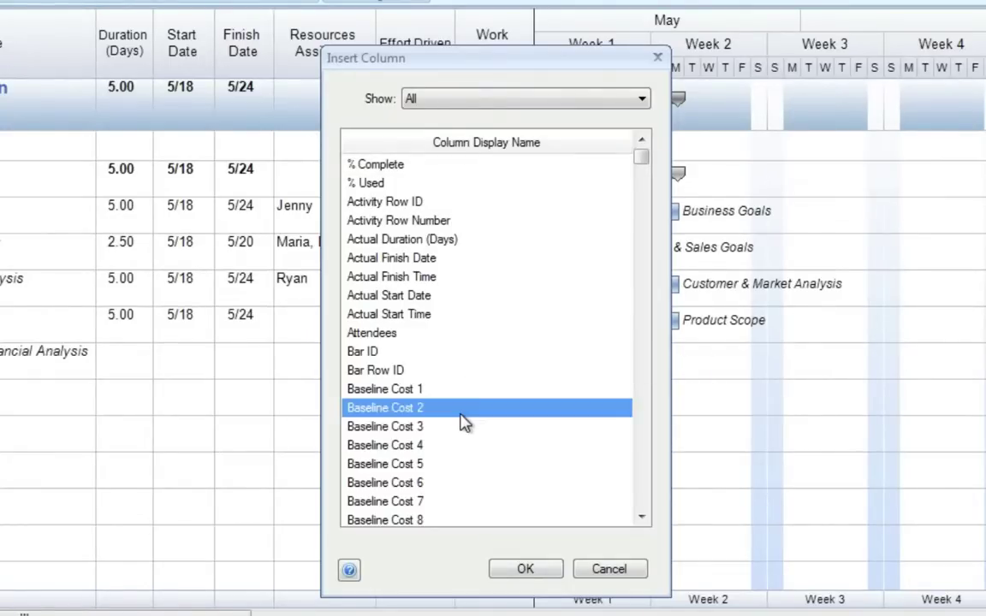
pyautogui.press('f')
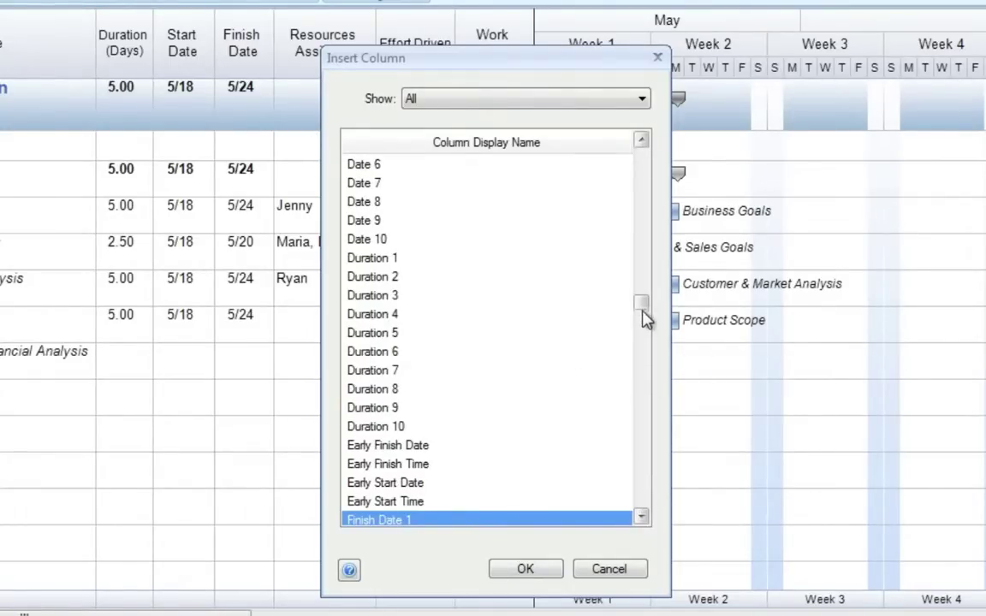
pyautogui.moveTo(643, 307); pyautogui.dragTo(644, 329)
pyautogui.click(411, 426)
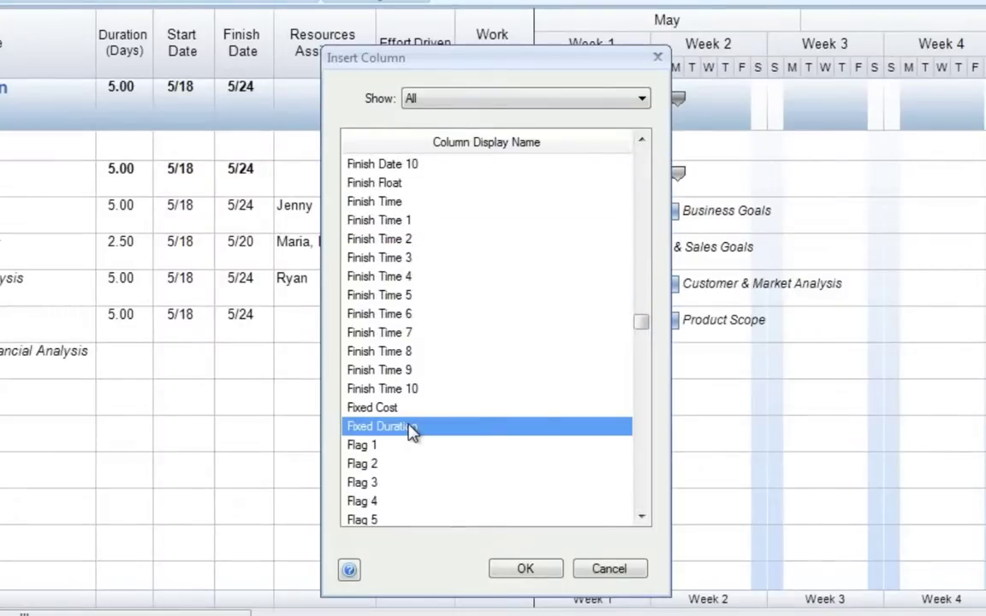
pyautogui.click(510, 565)
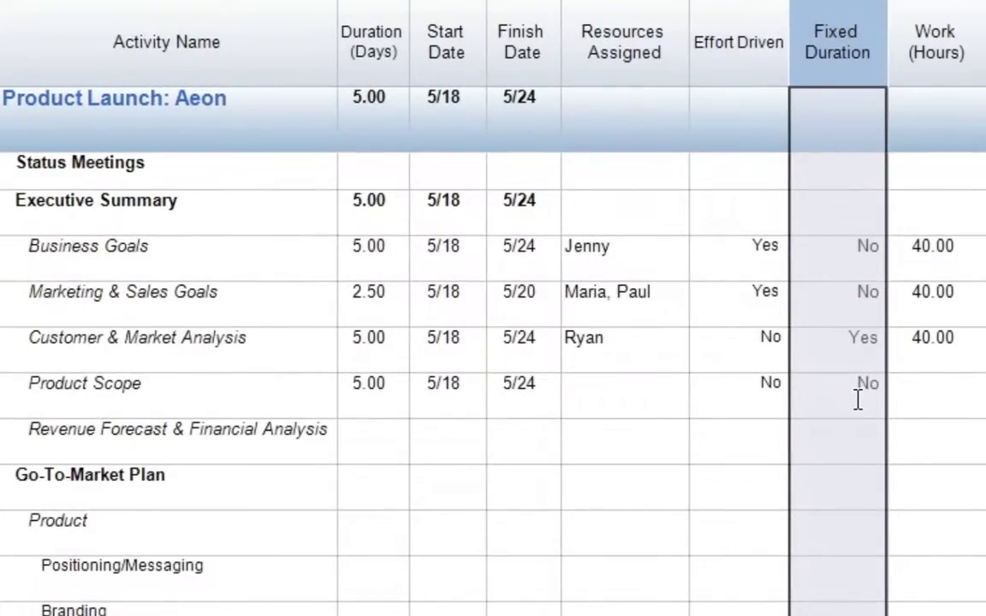
# Set the Fixed Duration value of Product Scope to Yes
pyautogui.click(858, 400)
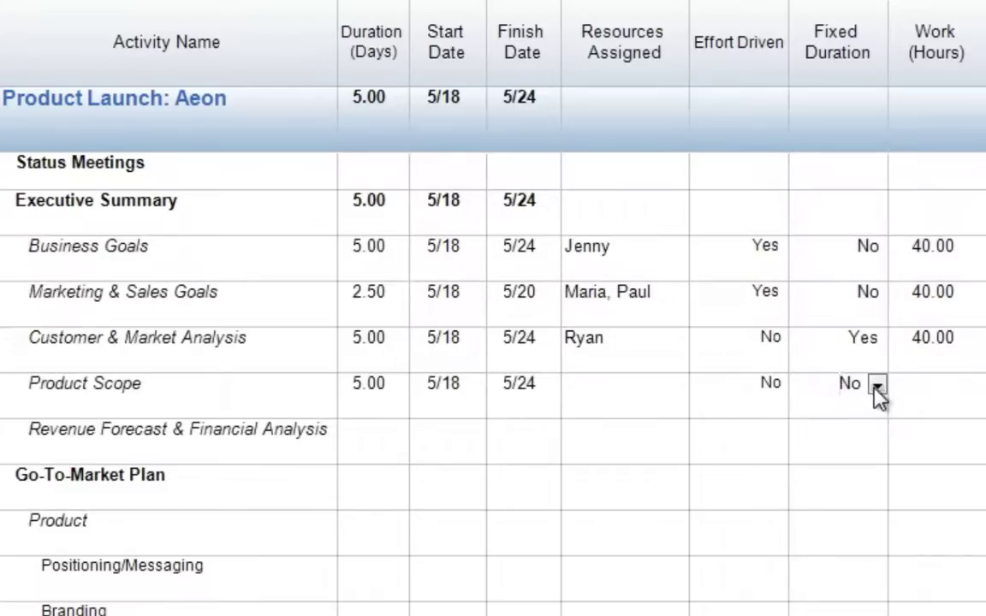
pyautogui.click(877, 386)
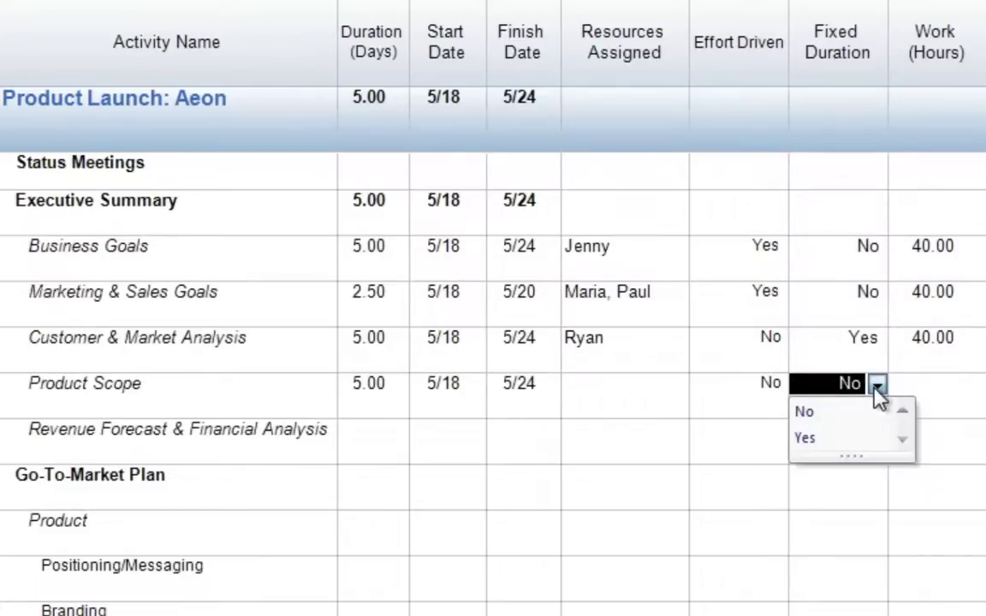
pyautogui.click(863, 437)
pyautogui.click(862, 433)
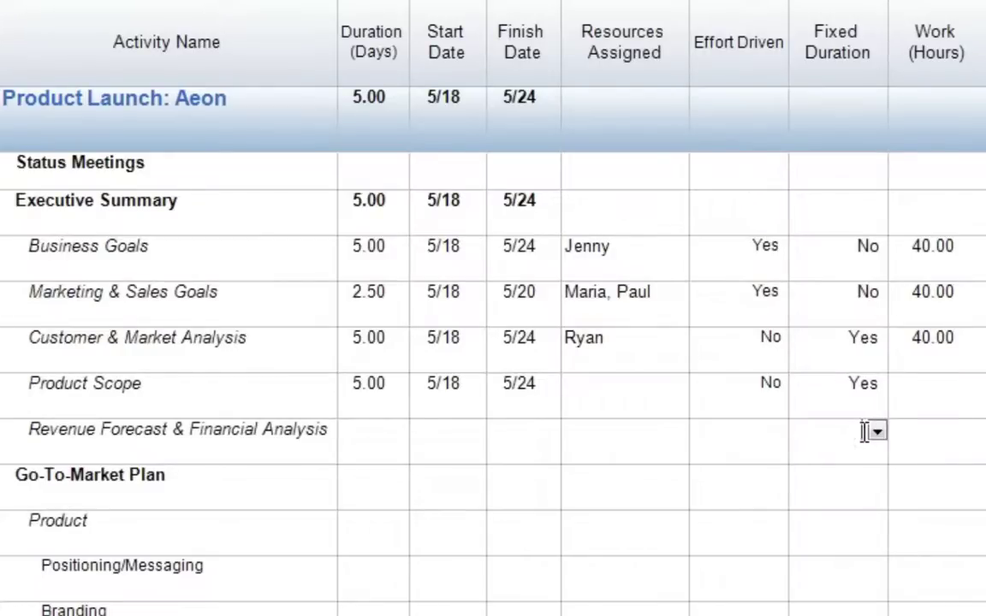
# Assign the first and fifth listed resources to Product Scope
pyautogui.click(663, 382)
pyautogui.click(675, 389)
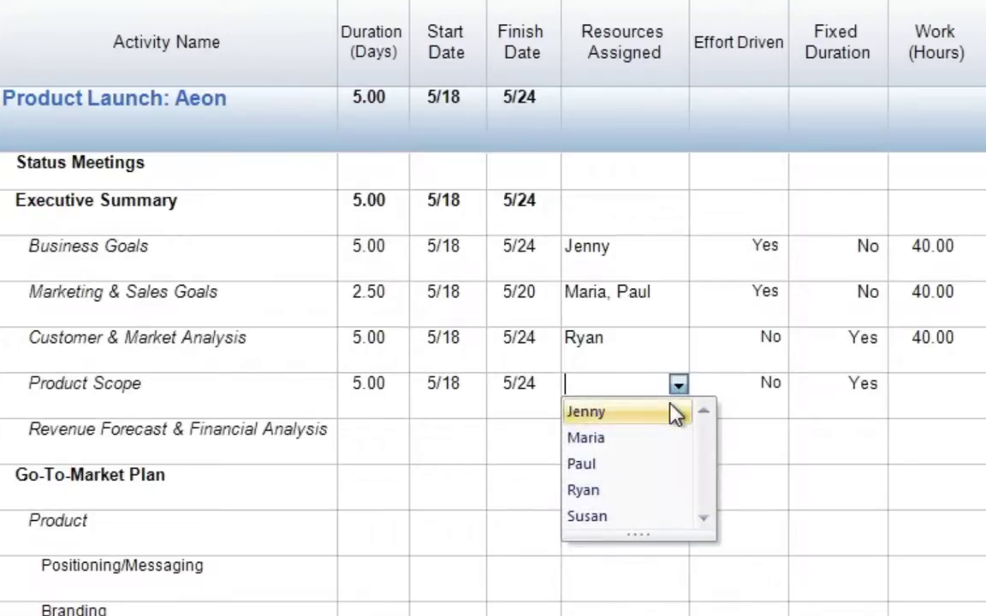
pyautogui.click(676, 412)
pyautogui.click(678, 390)
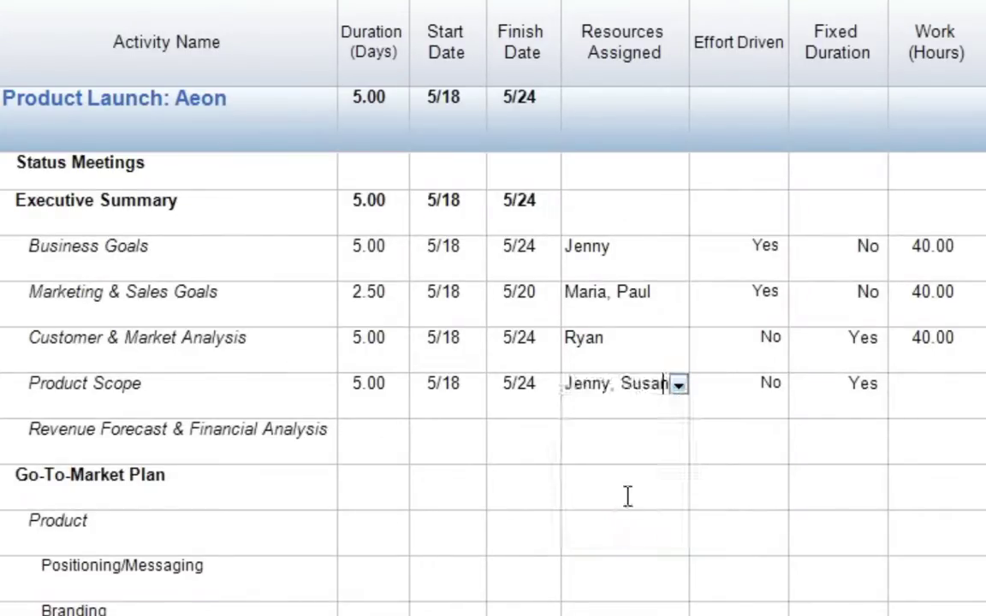
pyautogui.press('Return')
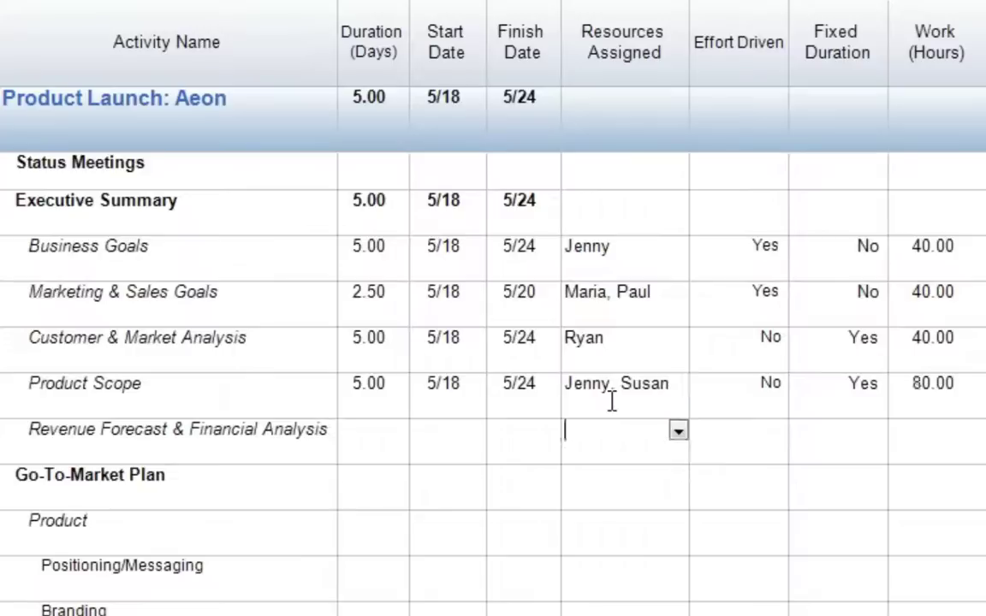